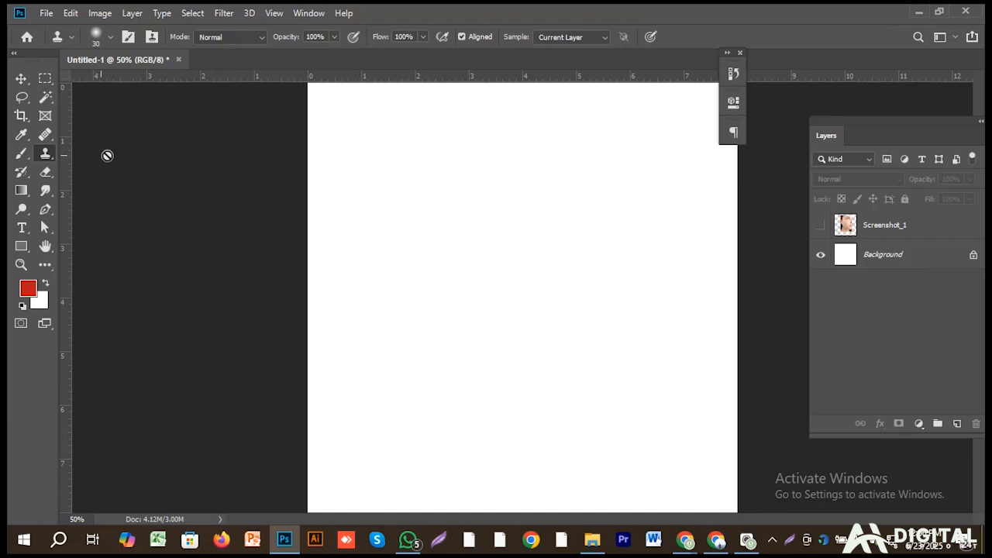
# Step: Open before.jpg, hot-air-baloons-removed.jpg and 6405898_orig.jpg together from the Downloads folder
pyautogui.click(45, 16)
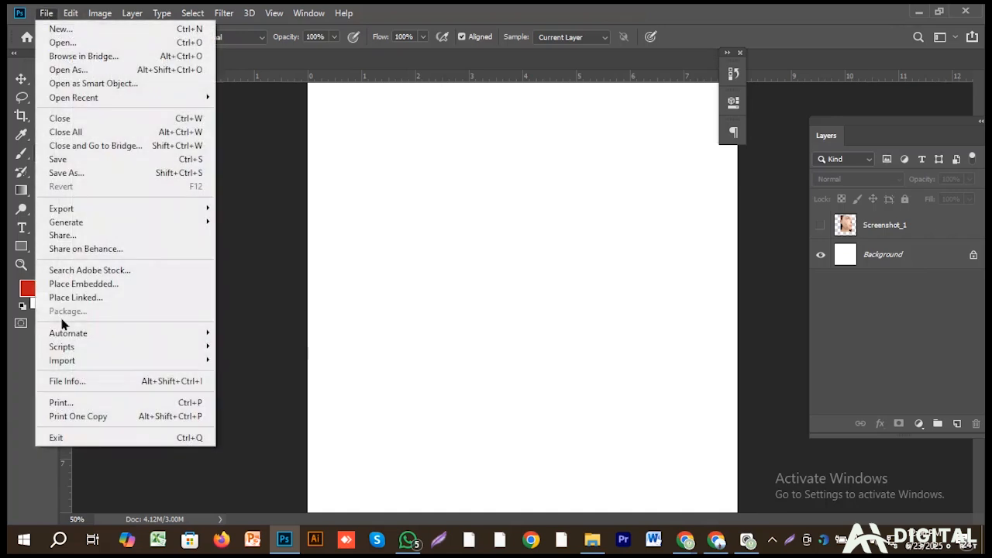
pyautogui.click(62, 43)
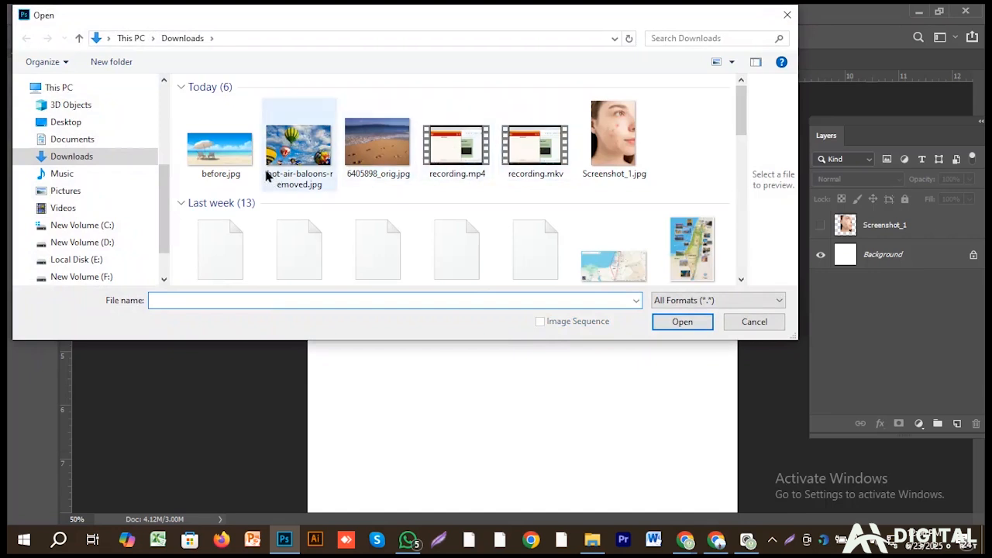
pyautogui.click(380, 156)
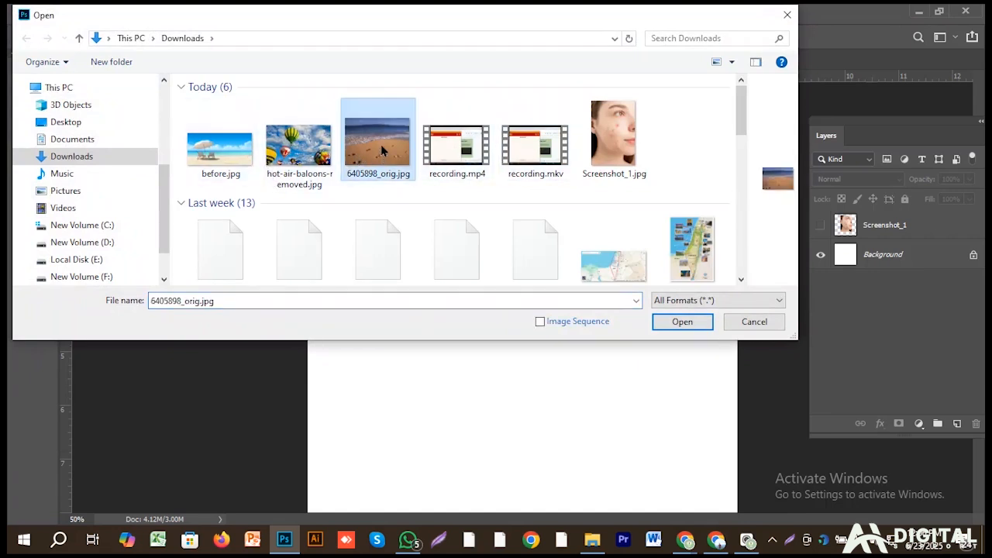
pyautogui.keyDown('ctrl'); pyautogui.click(310, 155); pyautogui.keyUp('ctrl')
pyautogui.keyDown('ctrl'); pyautogui.click(222, 167); pyautogui.keyUp('ctrl')
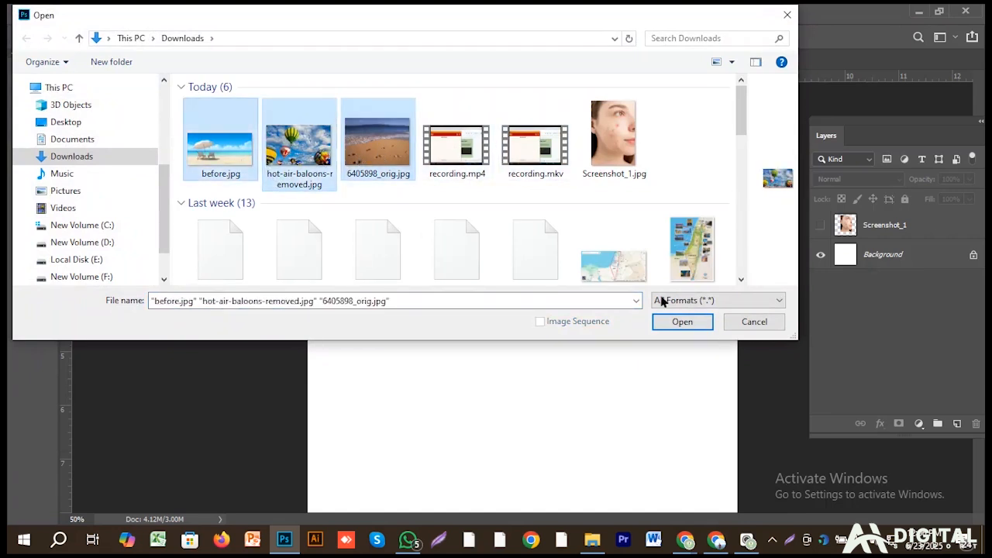
pyautogui.click(668, 329)
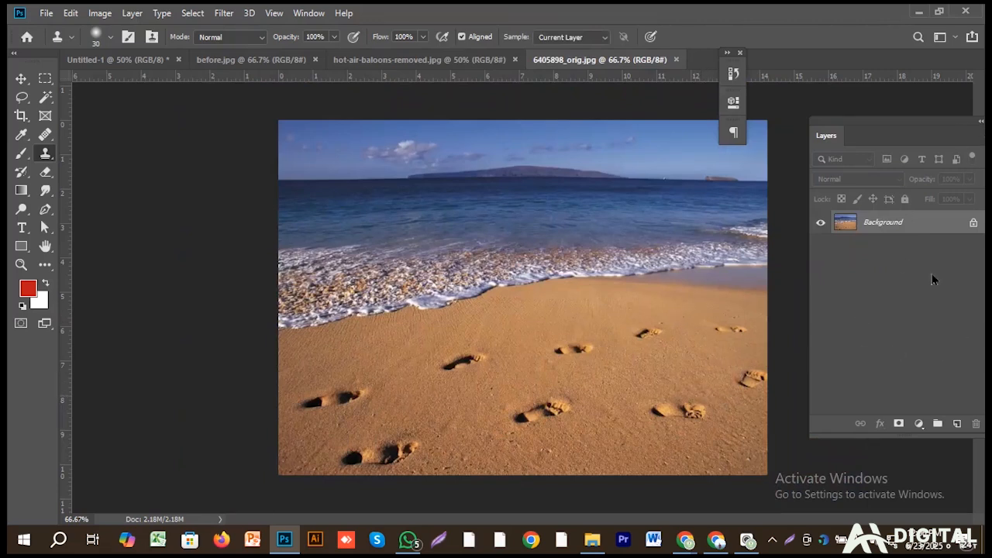
pyautogui.rightClick(914, 231)
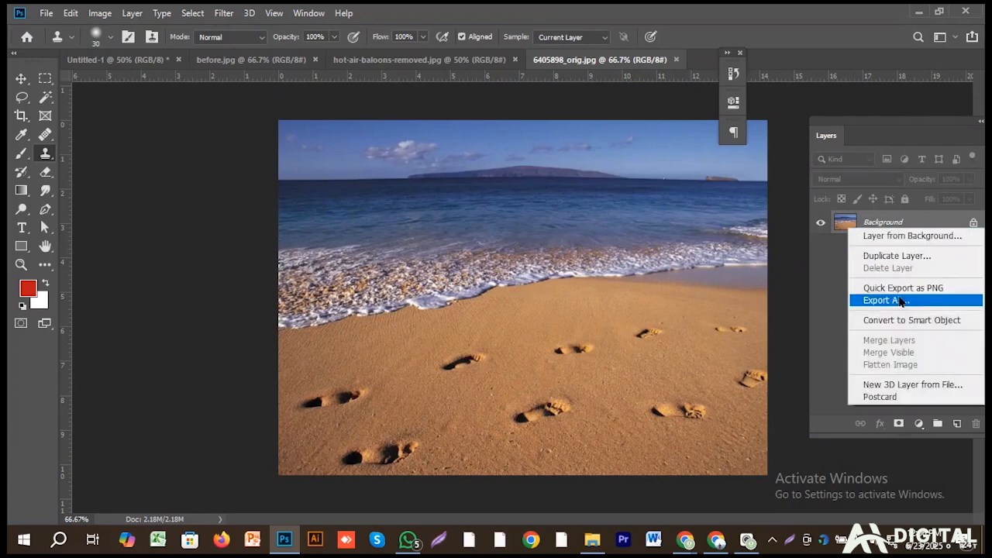
pyautogui.press('Escape')
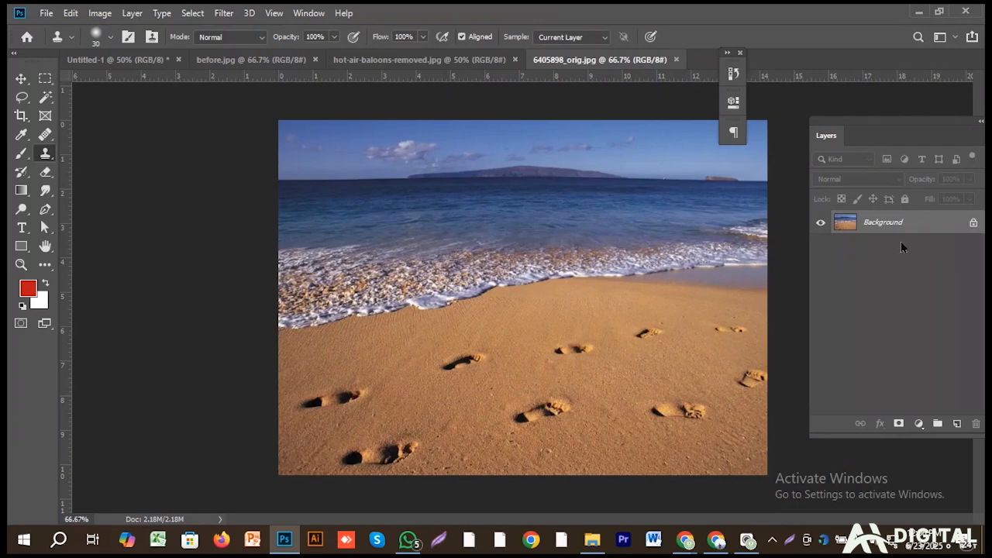
pyautogui.rightClick(940, 225)
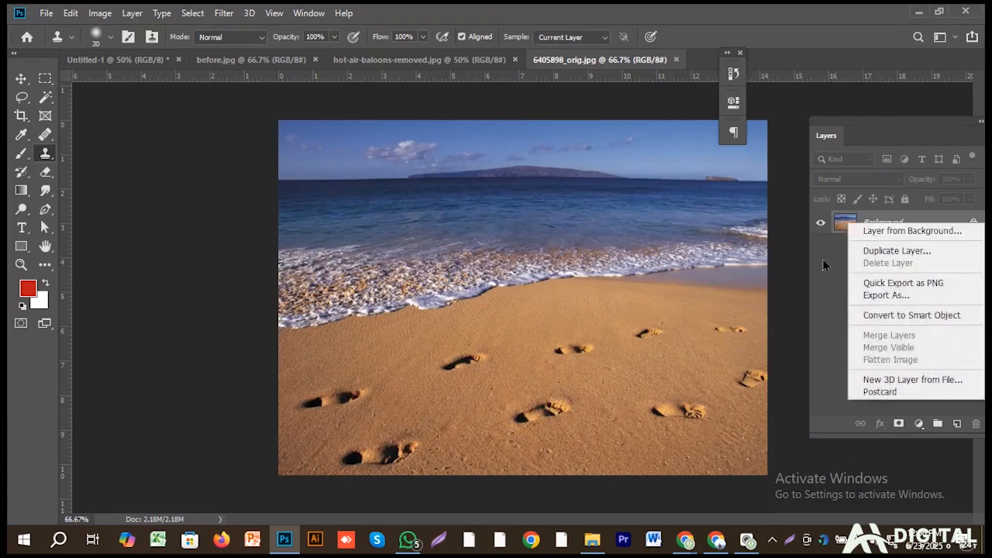
pyautogui.press('Escape')
pyautogui.rightClick(958, 220)
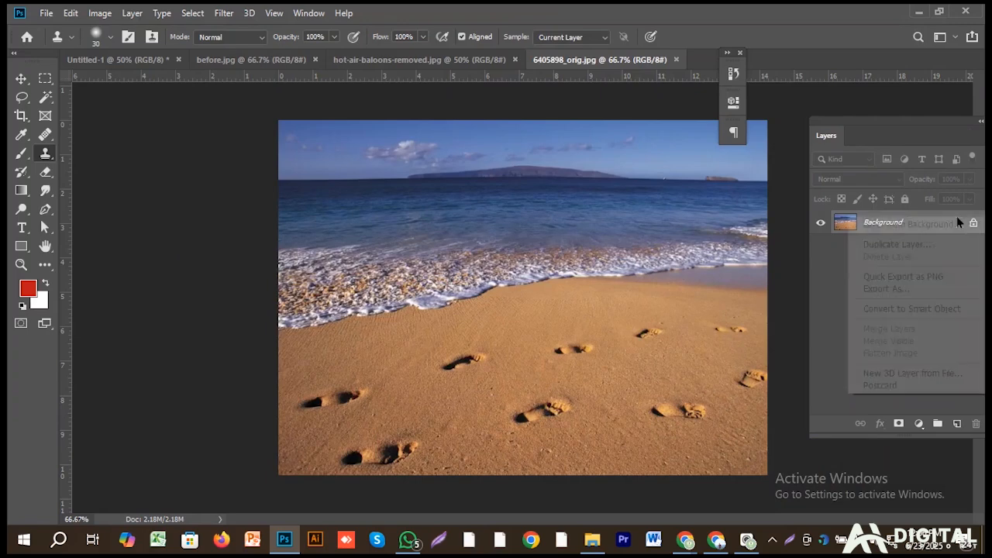
pyautogui.click(815, 261)
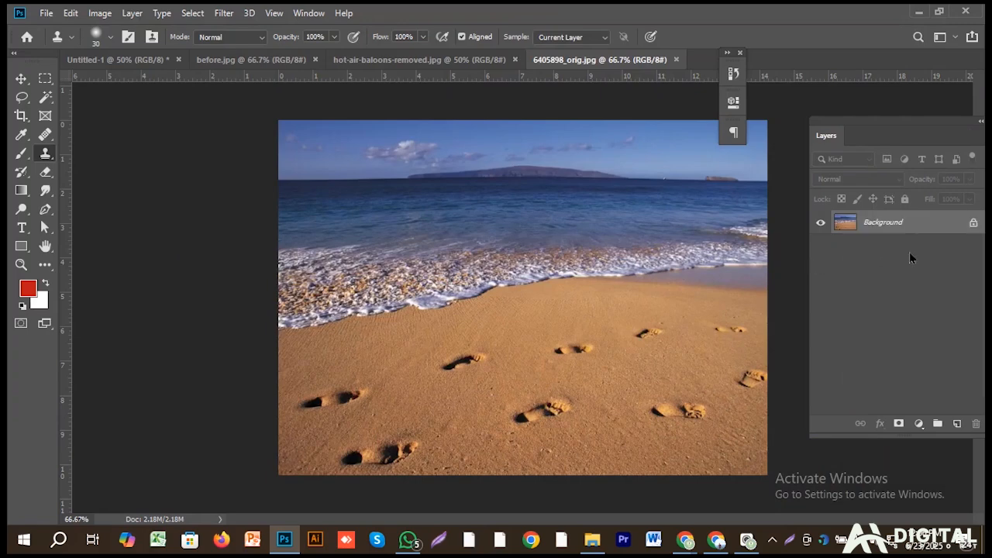
# Step: Duplicate the Background layer of the beach footprints image
pyautogui.moveTo(934, 224); pyautogui.dragTo(957, 423)
pyautogui.rightClick(931, 225)
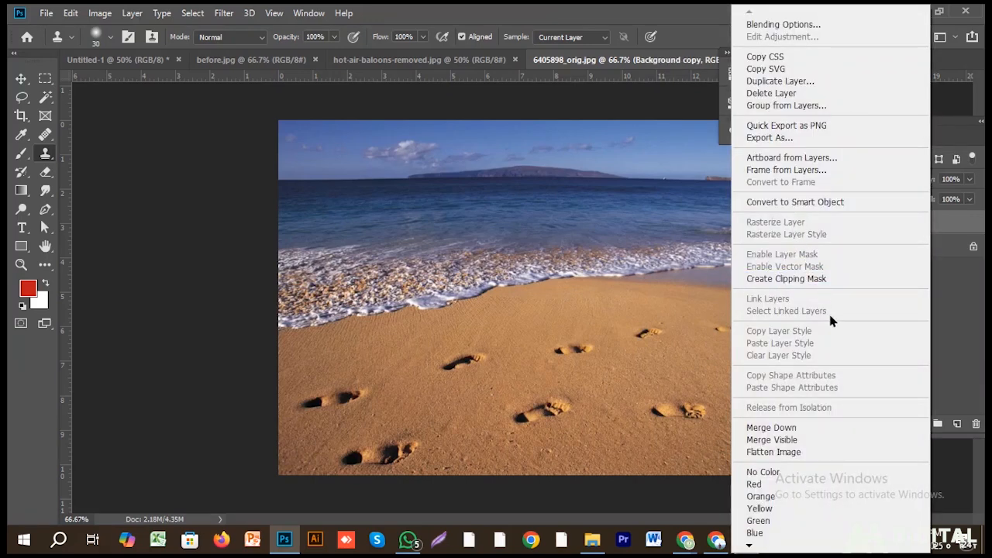
pyautogui.click(959, 323)
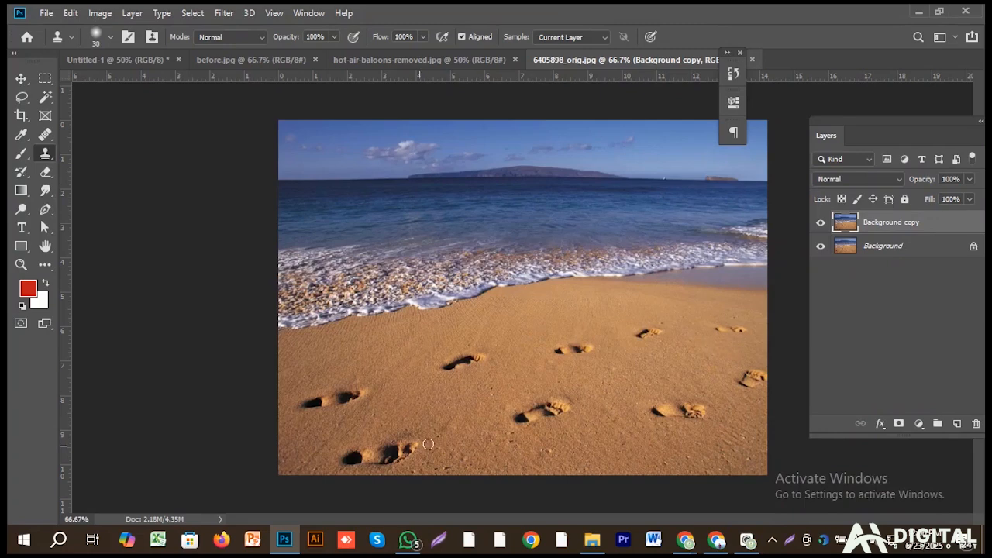
# Step: Clone several footprints onto nearby empty sand on the Background copy layer with the Clone Stamp
pyautogui.keyDown('alt'); pyautogui.click(544, 406); pyautogui.keyUp('alt')
pyautogui.moveTo(591, 390)
pyautogui.mouseDown()
pyautogui.moveTo(623, 379)
pyautogui.moveTo(565, 399)
pyautogui.mouseUp()
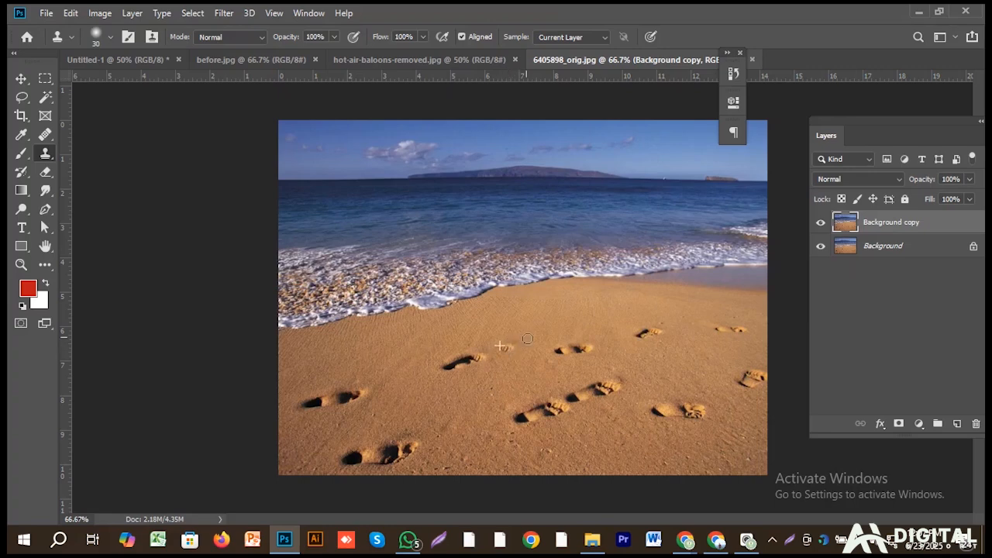
pyautogui.moveTo(498, 359)
pyautogui.mouseDown()
pyautogui.moveTo(485, 353)
pyautogui.moveTo(504, 348)
pyautogui.mouseUp()
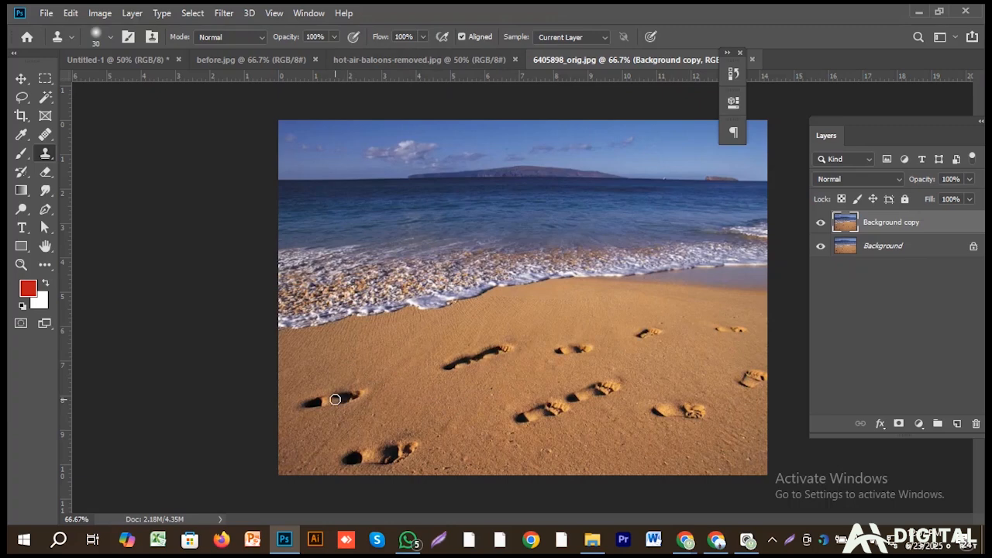
pyautogui.keyDown('alt'); pyautogui.click(336, 396); pyautogui.keyUp('alt')
pyautogui.moveTo(328, 358)
pyautogui.mouseDown()
pyautogui.moveTo(376, 347)
pyautogui.moveTo(297, 368)
pyautogui.moveTo(348, 355)
pyautogui.moveTo(310, 370)
pyautogui.mouseUp()
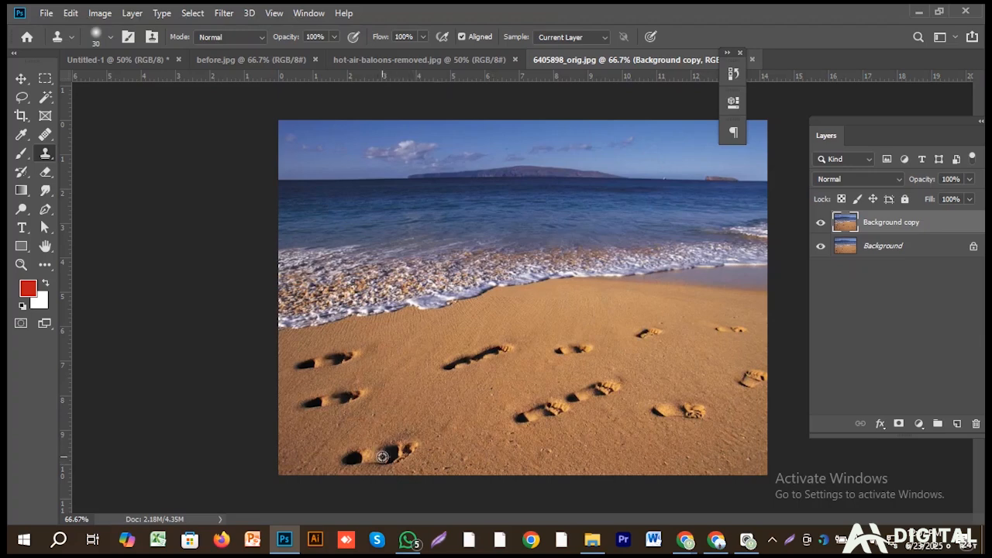
pyautogui.moveTo(436, 407)
pyautogui.mouseDown()
pyautogui.moveTo(372, 420)
pyautogui.moveTo(483, 390)
pyautogui.moveTo(393, 412)
pyautogui.mouseUp()
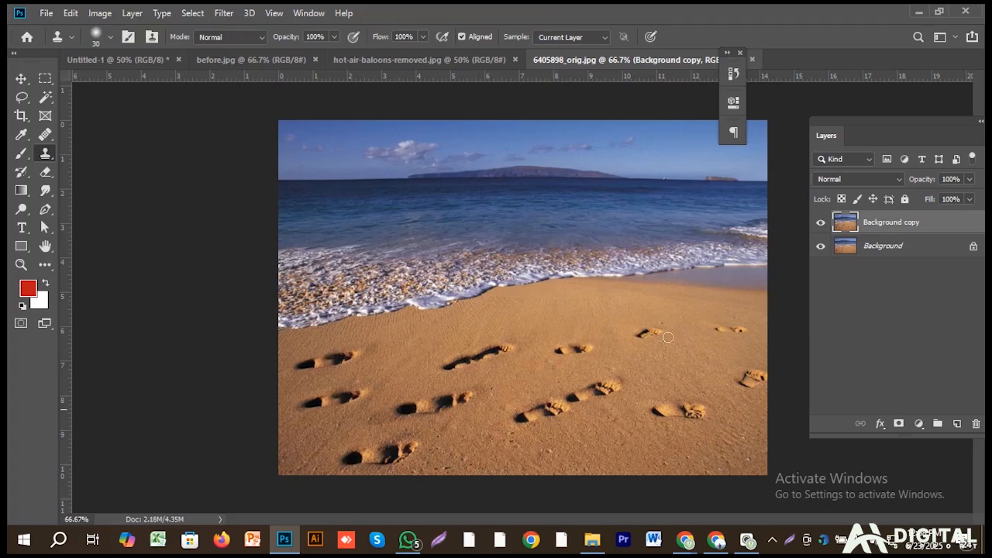
# Step: Switch to hot-air-baloons-removed.jpg, duplicate its Background layer and hide the original
pyautogui.click(428, 67)
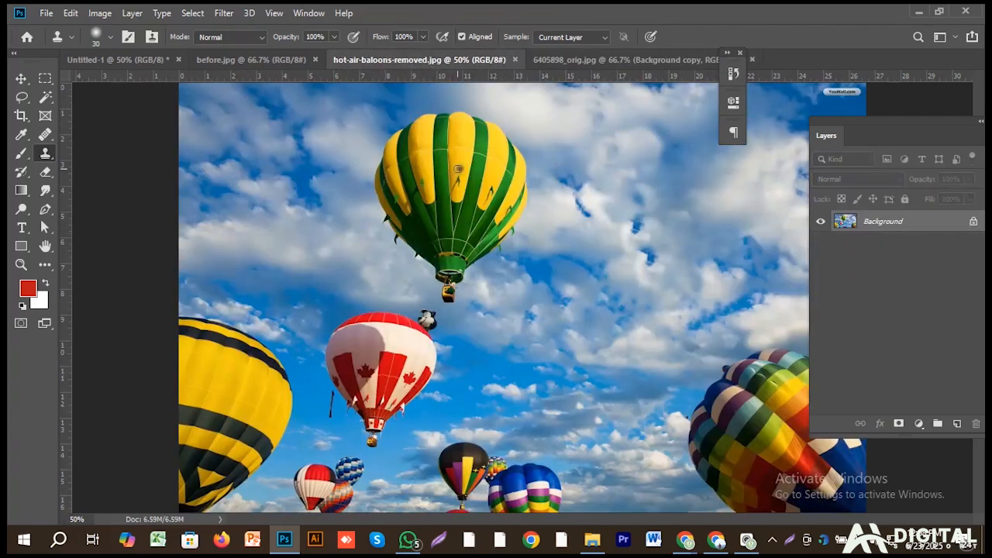
pyautogui.moveTo(927, 224); pyautogui.dragTo(957, 425)
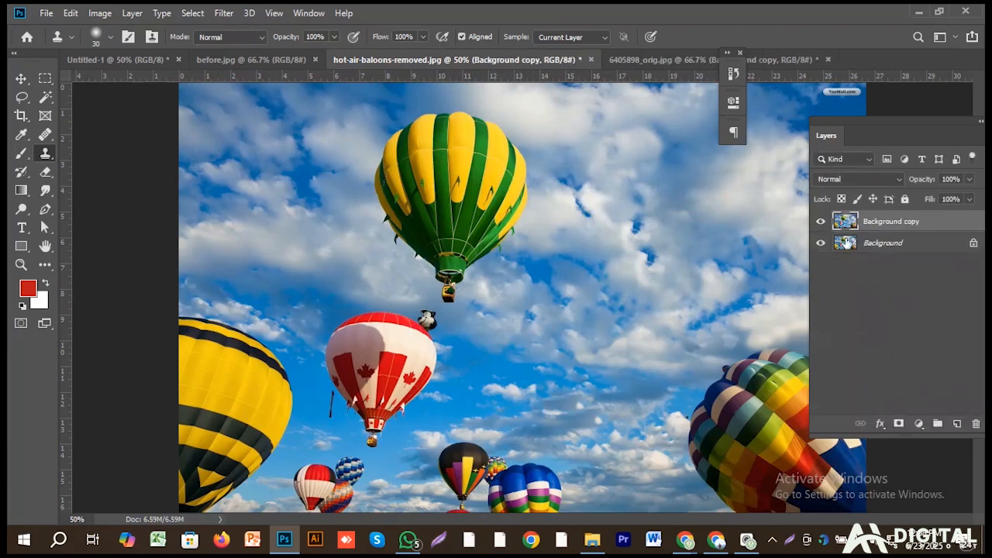
pyautogui.rightClick(961, 224)
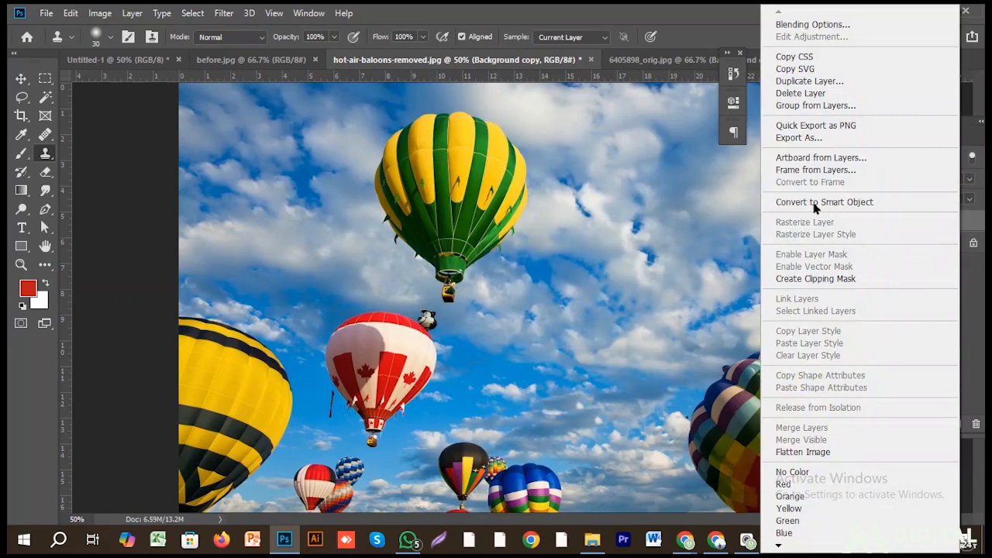
pyautogui.click(715, 272)
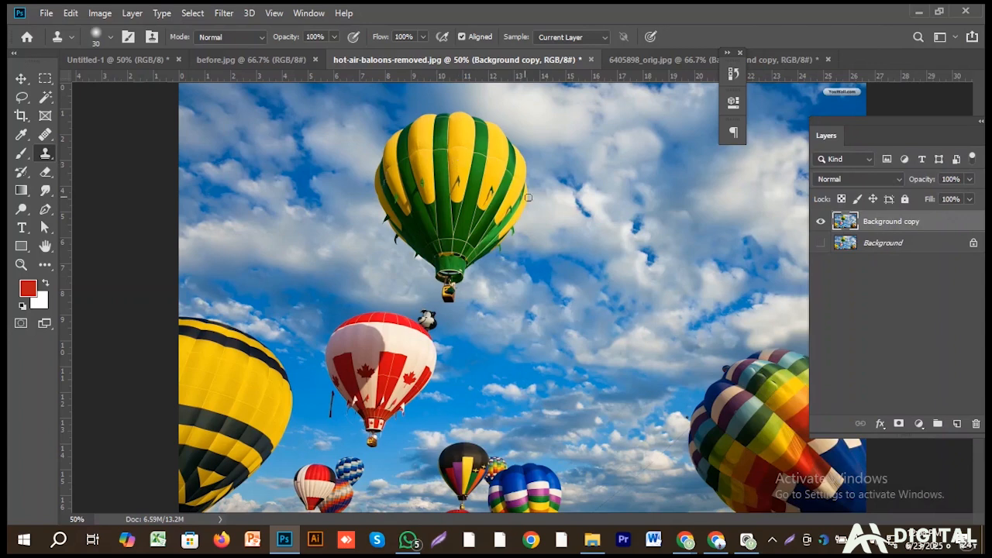
# Step: Set the Clone Stamp brush size to 600 and undo the trial strokes made over the green and yellow balloon
pyautogui.moveTo(674, 153)
pyautogui.mouseDown()
pyautogui.moveTo(673, 121)
pyautogui.moveTo(741, 103)
pyautogui.moveTo(776, 101)
pyautogui.moveTo(815, 121)
pyautogui.moveTo(823, 158)
pyautogui.moveTo(808, 228)
pyautogui.moveTo(787, 274)
pyautogui.moveTo(739, 323)
pyautogui.moveTo(673, 326)
pyautogui.moveTo(630, 279)
pyautogui.moveTo(651, 174)
pyautogui.moveTo(705, 105)
pyautogui.moveTo(682, 186)
pyautogui.moveTo(705, 125)
pyautogui.moveTo(677, 141)
pyautogui.moveTo(667, 176)
pyautogui.mouseUp()
pyautogui.hotkey('ctrl', 'z')
pyautogui.press(']')
pyautogui.press(']')
pyautogui.press(']')
pyautogui.press(']')
pyautogui.press(']')
pyautogui.press(']')
pyautogui.press(']')
pyautogui.press(']')
pyautogui.press(']')
pyautogui.press(']')
pyautogui.press(']')
pyautogui.press(']')
pyautogui.press(']')
pyautogui.press(']')
pyautogui.press(']')
pyautogui.press(']')
pyautogui.click(469, 179)
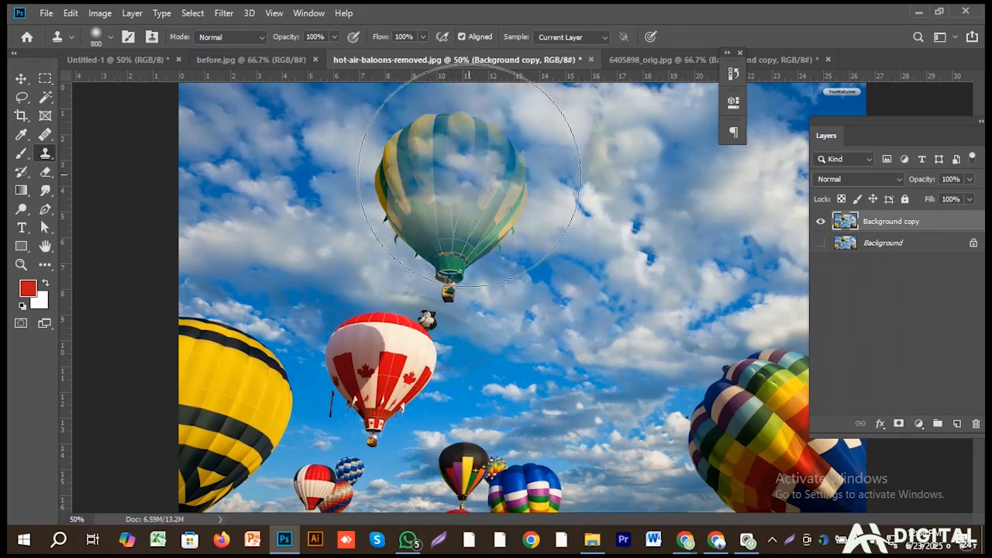
pyautogui.click(461, 188)
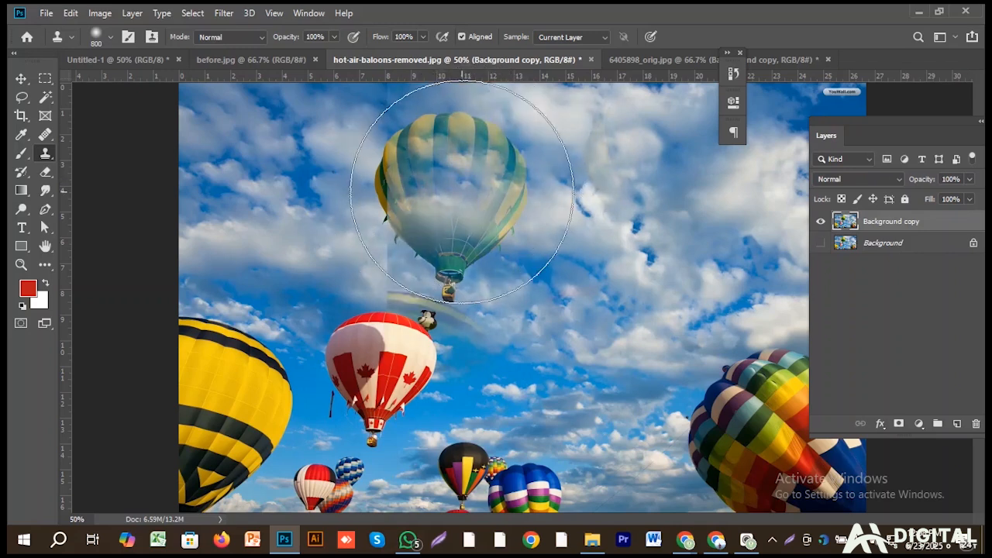
pyautogui.press('[')
pyautogui.press('[')
pyautogui.hotkey('ctrl', 'z')
pyautogui.hotkey('ctrl', 'z')
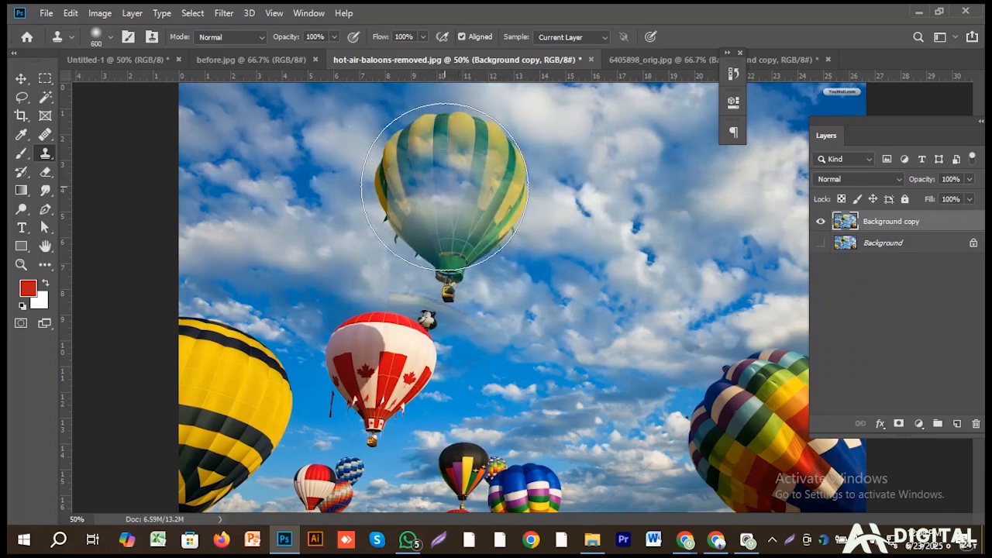
pyautogui.hotkey('ctrl', 'z')
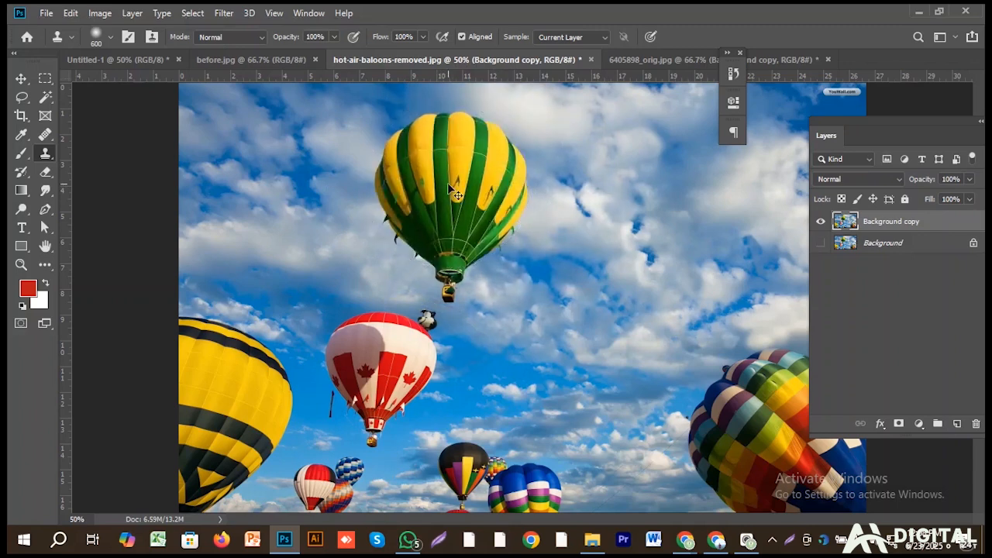
# Step: Clone the green and yellow balloon twice into the sky to its right, side by side
pyautogui.hotkey('ctrl', '-')
pyautogui.hotkey('ctrl', '-')
pyautogui.moveTo(554, 232)
pyautogui.mouseDown()
pyautogui.moveTo(607, 244)
pyautogui.moveTo(631, 267)
pyautogui.moveTo(598, 289)
pyautogui.moveTo(582, 221)
pyautogui.moveTo(570, 241)
pyautogui.moveTo(633, 225)
pyautogui.moveTo(690, 239)
pyautogui.moveTo(656, 249)
pyautogui.mouseUp()
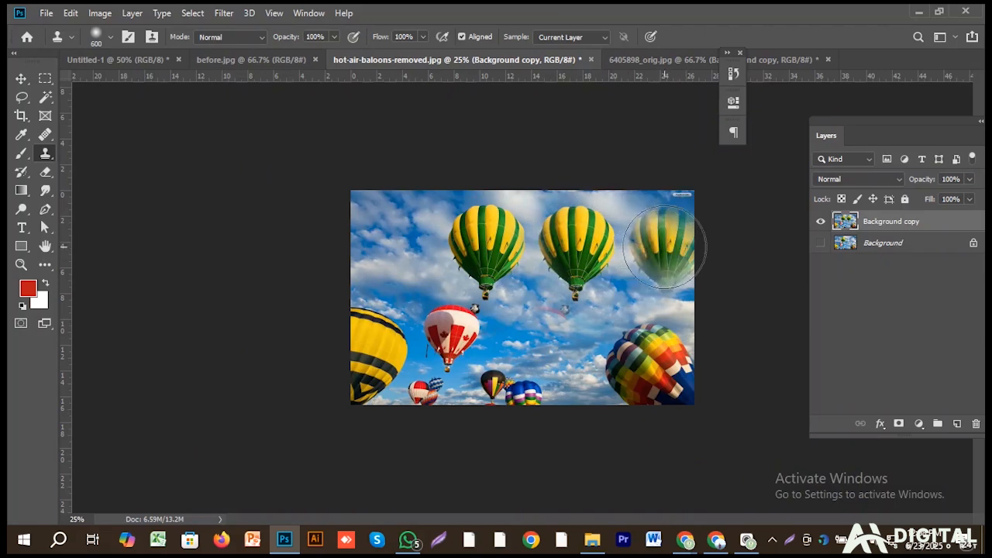
pyautogui.moveTo(656, 248)
pyautogui.mouseDown()
pyautogui.moveTo(682, 267)
pyautogui.moveTo(650, 273)
pyautogui.mouseUp()
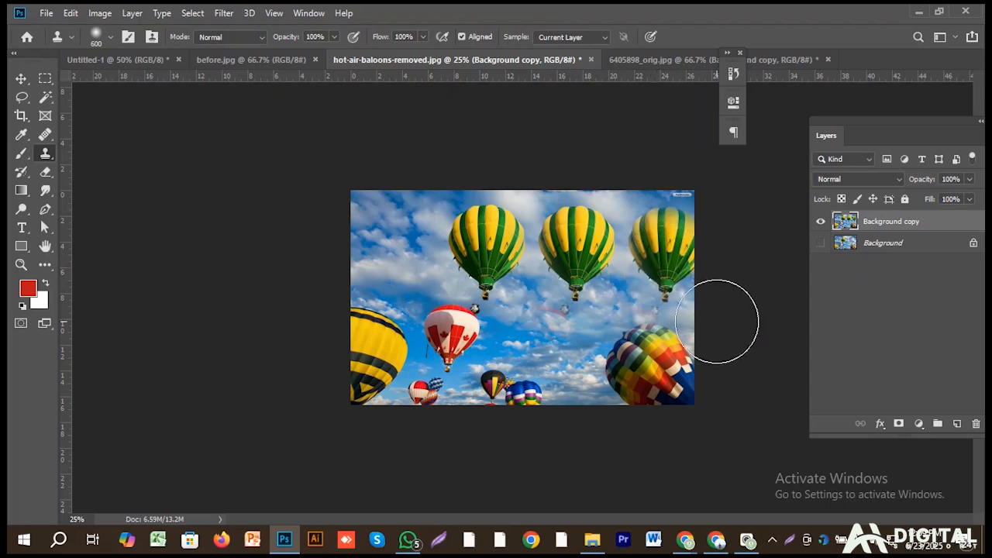
# Step: Reduce the brush size to 500 and clone the red and white maple-leaf balloon into the upper-left sky
pyautogui.moveTo(498, 343); pyautogui.dragTo(457, 335)
pyautogui.press('[')
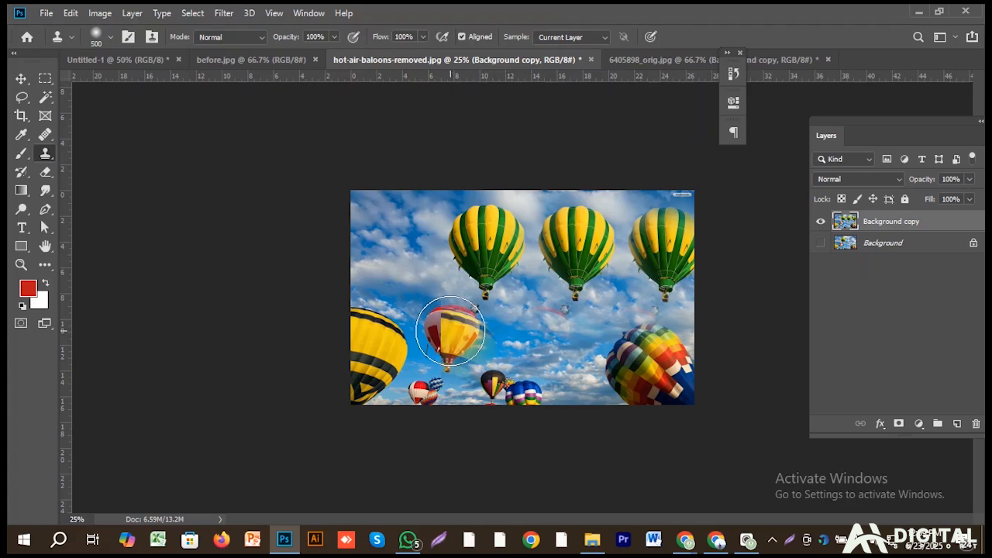
pyautogui.keyDown('alt'); pyautogui.click(450, 330); pyautogui.keyUp('alt')
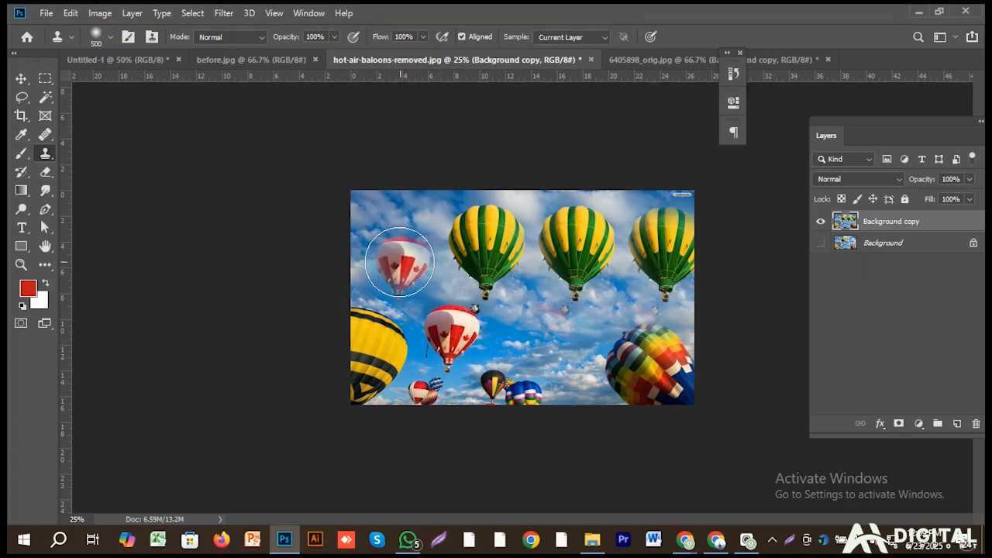
pyautogui.moveTo(389, 247)
pyautogui.mouseDown()
pyautogui.moveTo(408, 268)
pyautogui.moveTo(388, 260)
pyautogui.moveTo(379, 234)
pyautogui.mouseUp()
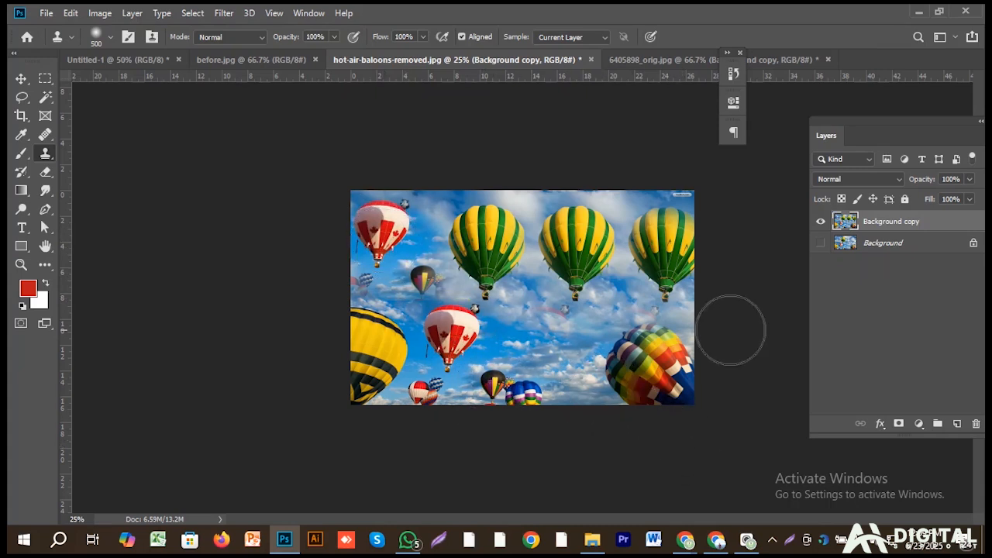
# Step: Switch to before.jpg, duplicate its Background layer and hide the original
pyautogui.click(232, 63)
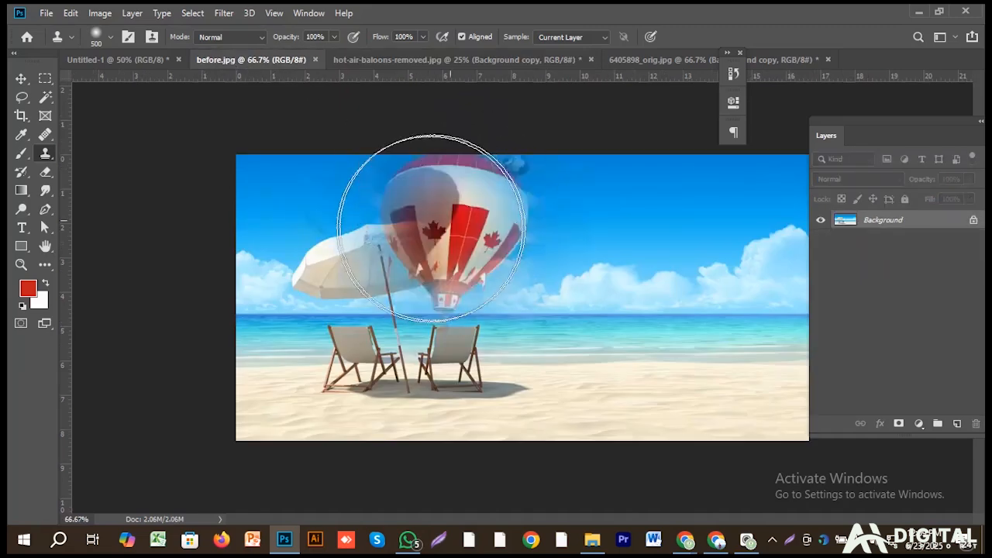
pyautogui.moveTo(942, 225); pyautogui.dragTo(957, 426)
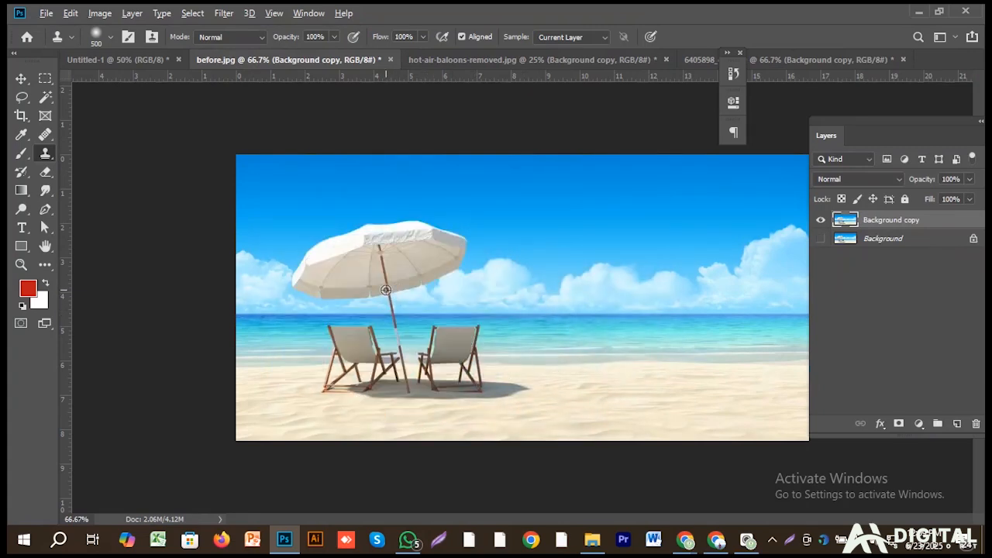
# Step: Clone the beach umbrella and two chairs onto the empty beach to their right, and finish with the Move tool
pyautogui.keyDown('alt'); pyautogui.click(386, 290); pyautogui.keyUp('alt')
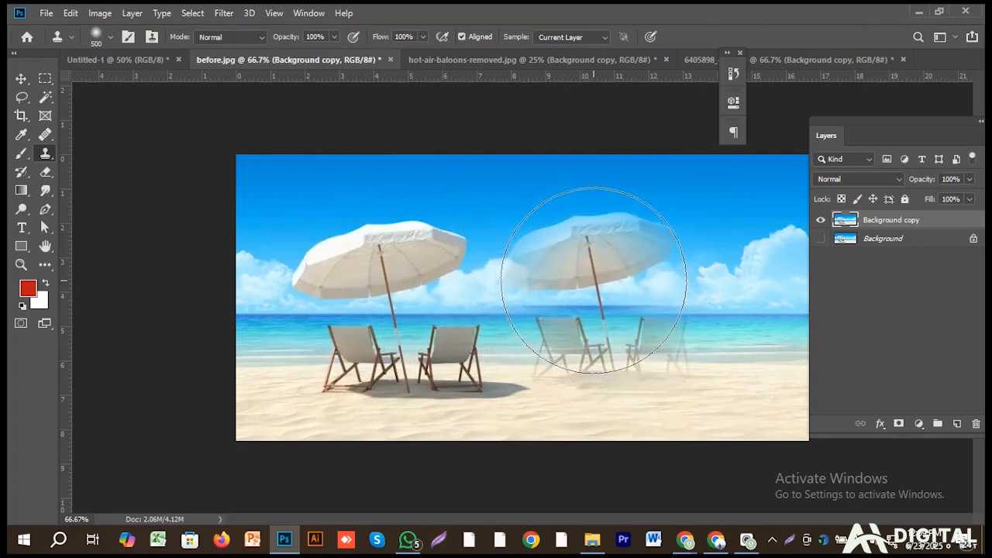
pyautogui.moveTo(594, 287)
pyautogui.mouseDown()
pyautogui.moveTo(594, 246)
pyautogui.moveTo(625, 277)
pyautogui.moveTo(609, 319)
pyautogui.moveTo(568, 272)
pyautogui.moveTo(604, 225)
pyautogui.moveTo(632, 337)
pyautogui.moveTo(576, 313)
pyautogui.moveTo(607, 246)
pyautogui.moveTo(623, 344)
pyautogui.moveTo(618, 265)
pyautogui.moveTo(646, 306)
pyautogui.mouseUp()
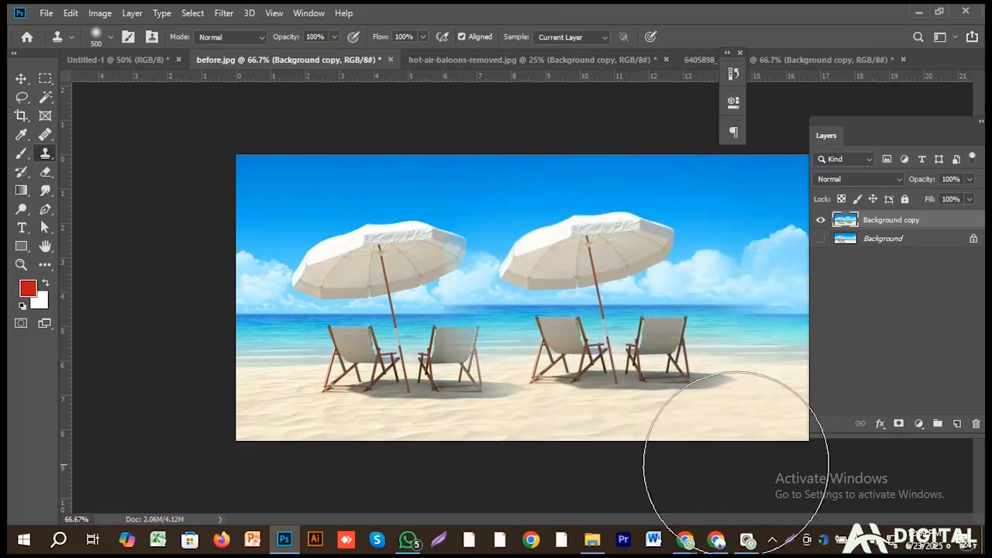
pyautogui.click(479, 365)
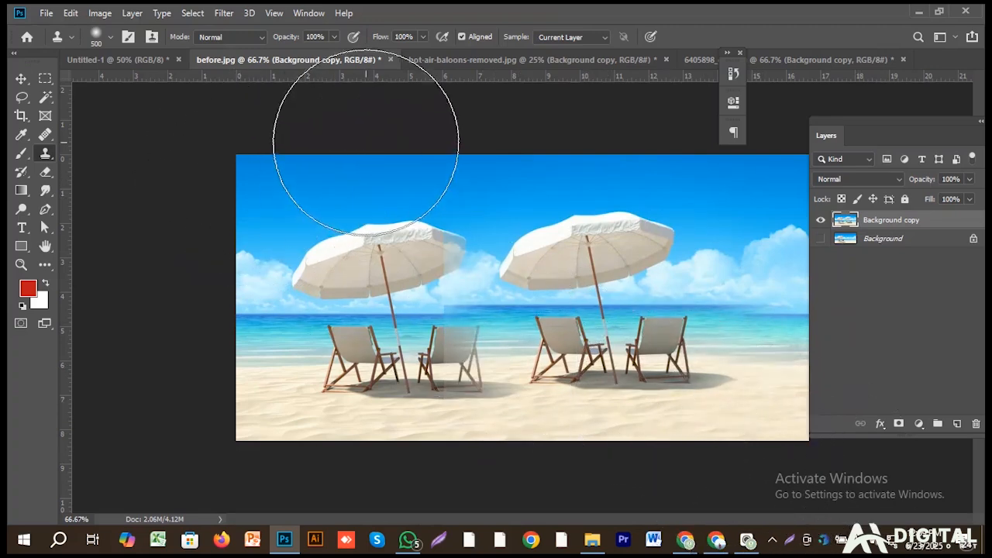
pyautogui.click(21, 79)
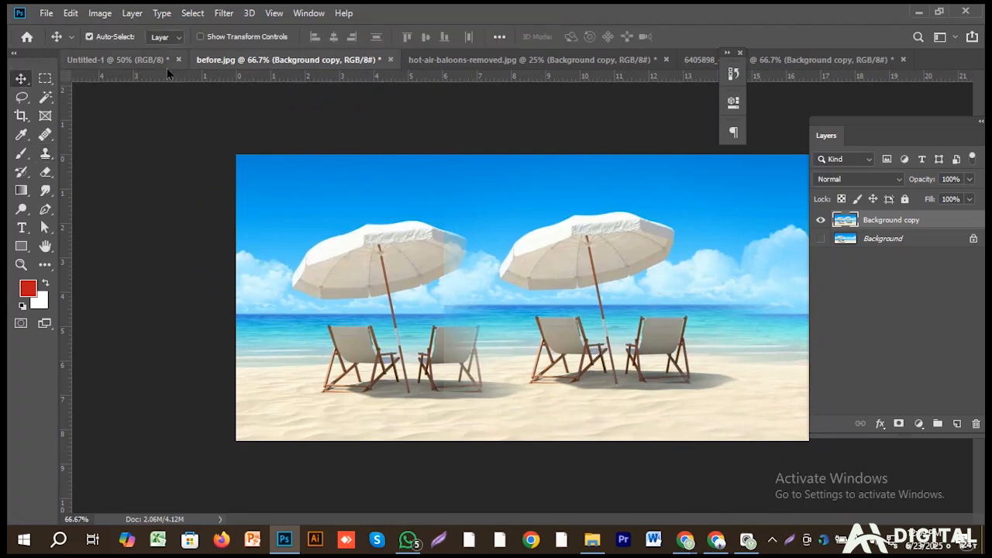
# Step: Close before.jpg, hot-air-baloons-removed.jpg and 6405898_orig.jpg without saving their changes
pyautogui.click(390, 60)
pyautogui.click(492, 214)
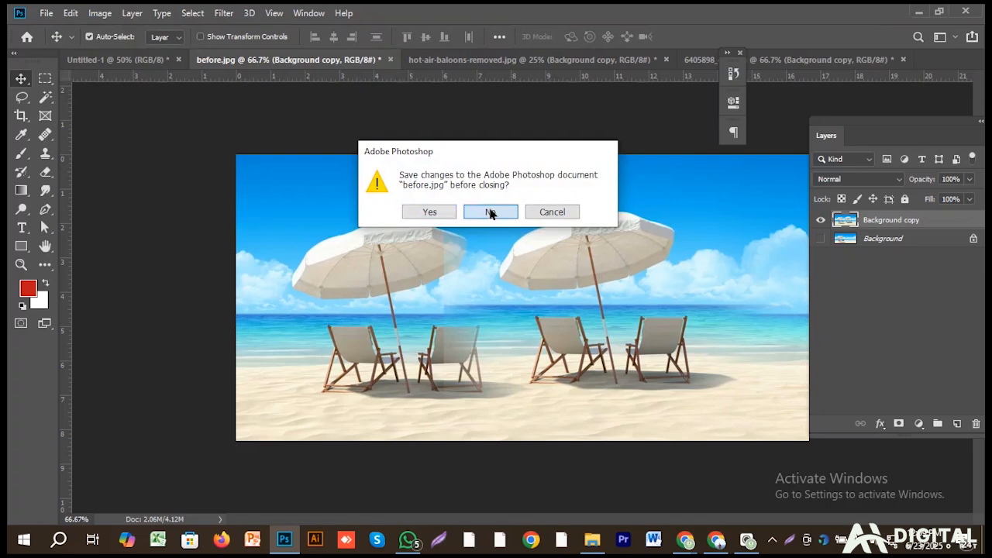
pyautogui.click(455, 60)
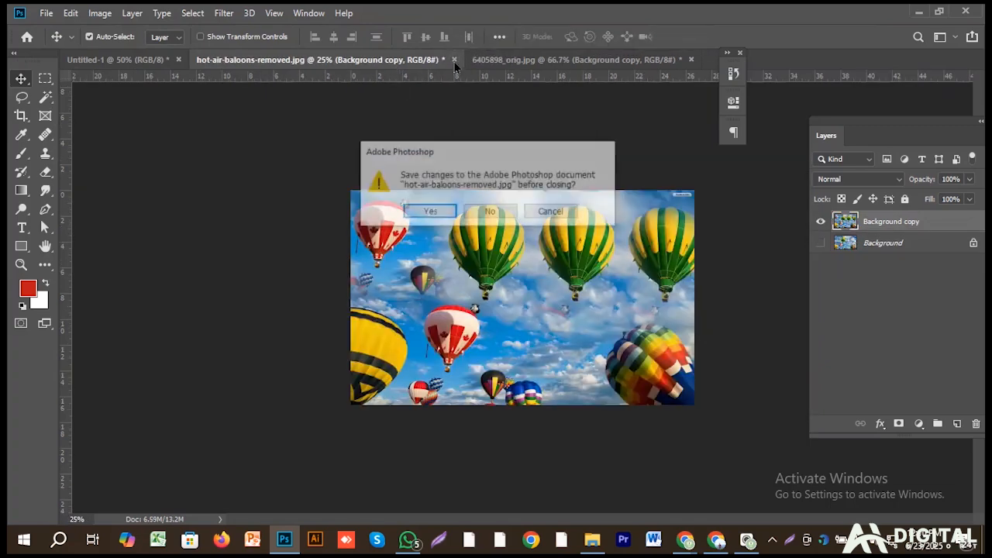
pyautogui.click(490, 212)
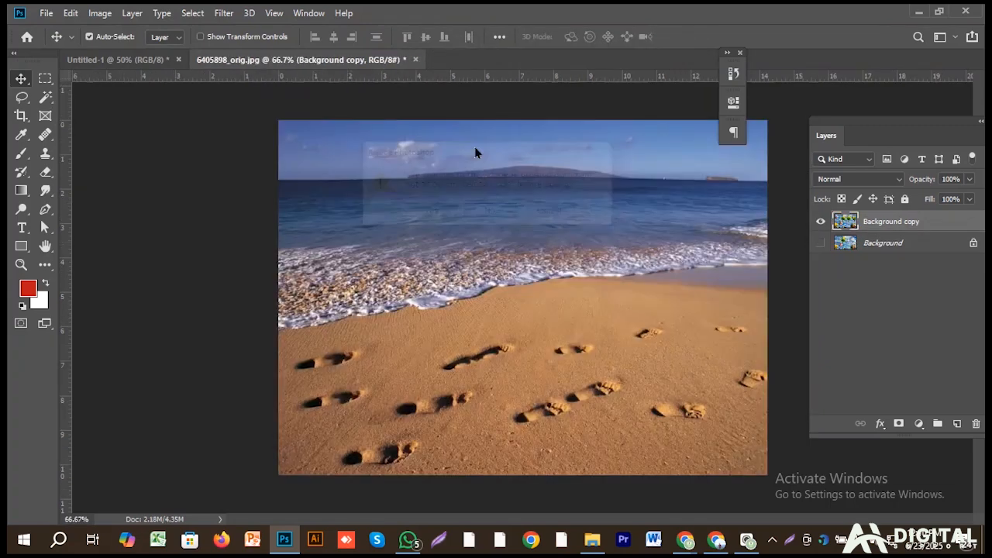
pyautogui.click(416, 61)
pyautogui.click(491, 214)
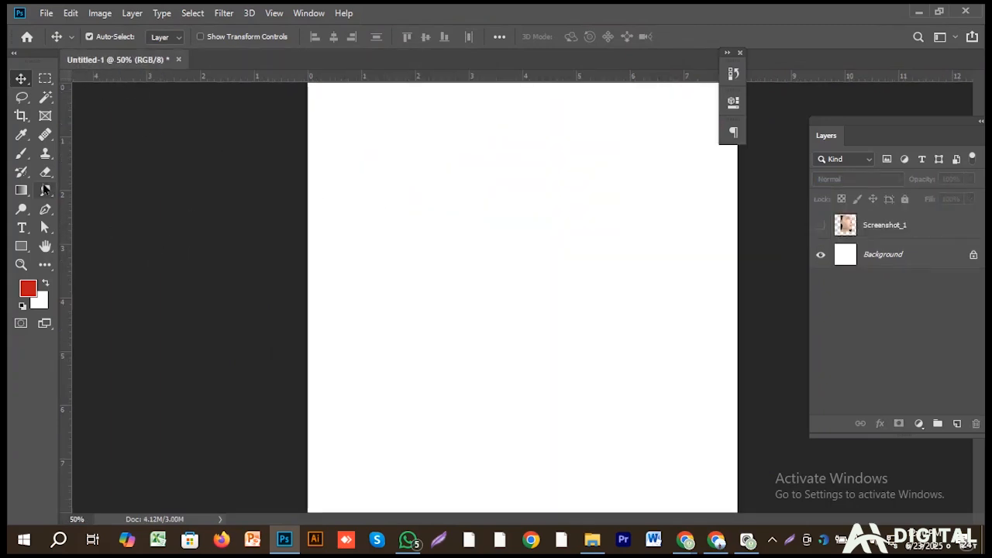
# Step: Paint the whole Background layer of Untitled-1 with the black-dots pattern using the Pattern Stamp tool
pyautogui.click(45, 154)
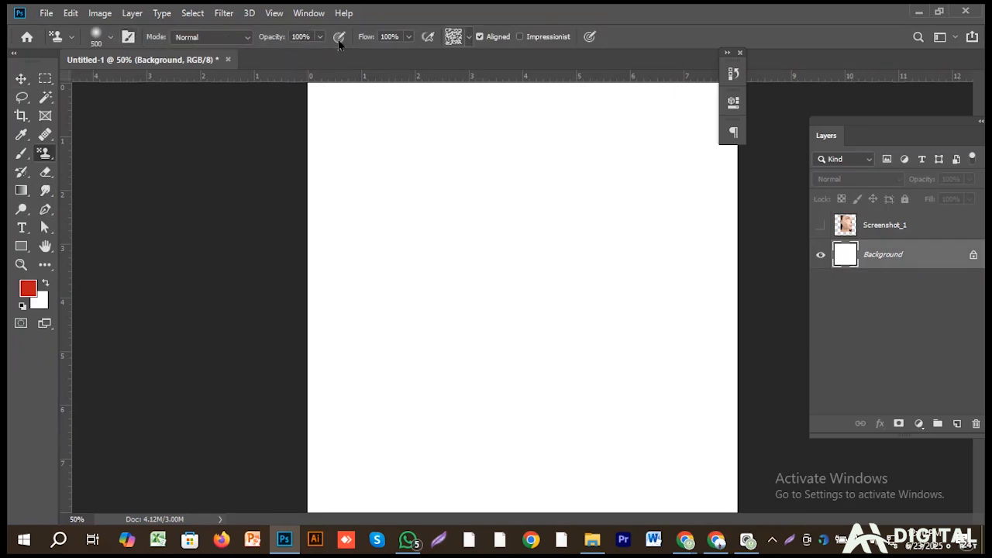
pyautogui.click(468, 36)
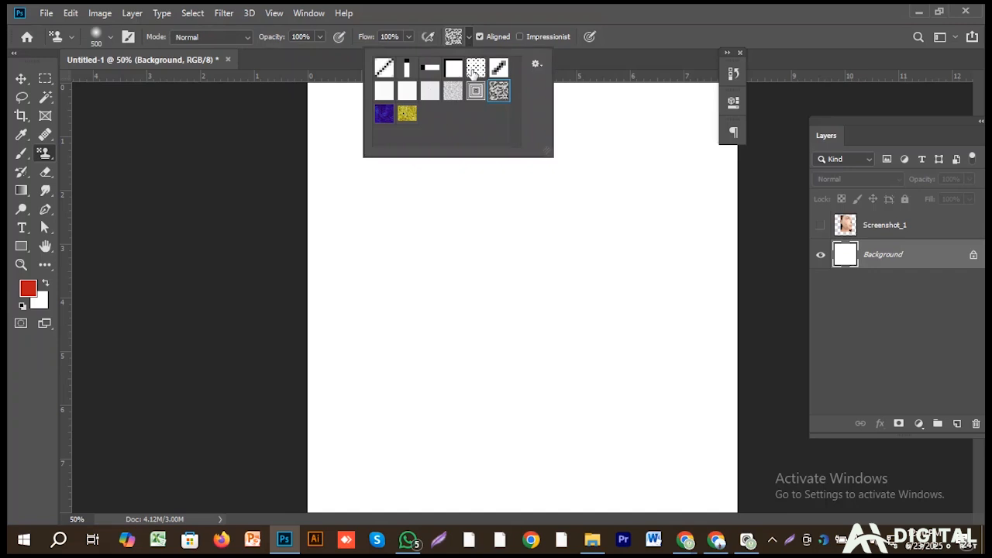
pyautogui.click(475, 70)
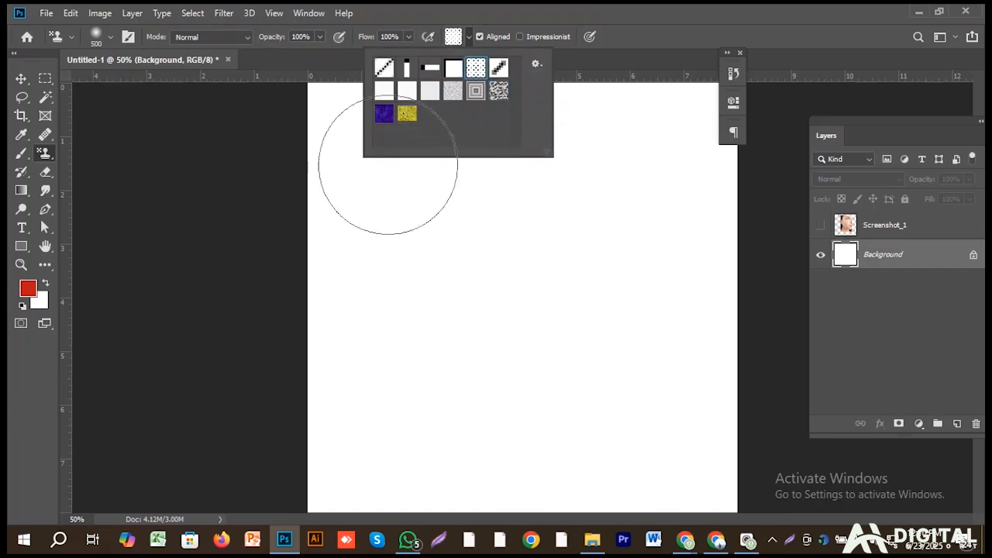
pyautogui.moveTo(306, 135)
pyautogui.mouseDown()
pyautogui.moveTo(703, 170)
pyautogui.moveTo(653, 138)
pyautogui.moveTo(713, 154)
pyautogui.moveTo(683, 184)
pyautogui.moveTo(460, 207)
pyautogui.moveTo(355, 238)
pyautogui.moveTo(615, 253)
pyautogui.moveTo(707, 278)
pyautogui.moveTo(648, 305)
pyautogui.moveTo(342, 348)
pyautogui.moveTo(329, 337)
pyautogui.moveTo(338, 320)
pyautogui.moveTo(561, 370)
pyautogui.moveTo(664, 373)
pyautogui.moveTo(727, 413)
pyautogui.moveTo(310, 451)
pyautogui.moveTo(522, 513)
pyautogui.moveTo(717, 528)
pyautogui.moveTo(694, 512)
pyautogui.moveTo(354, 514)
pyautogui.moveTo(266, 487)
pyautogui.mouseUp()
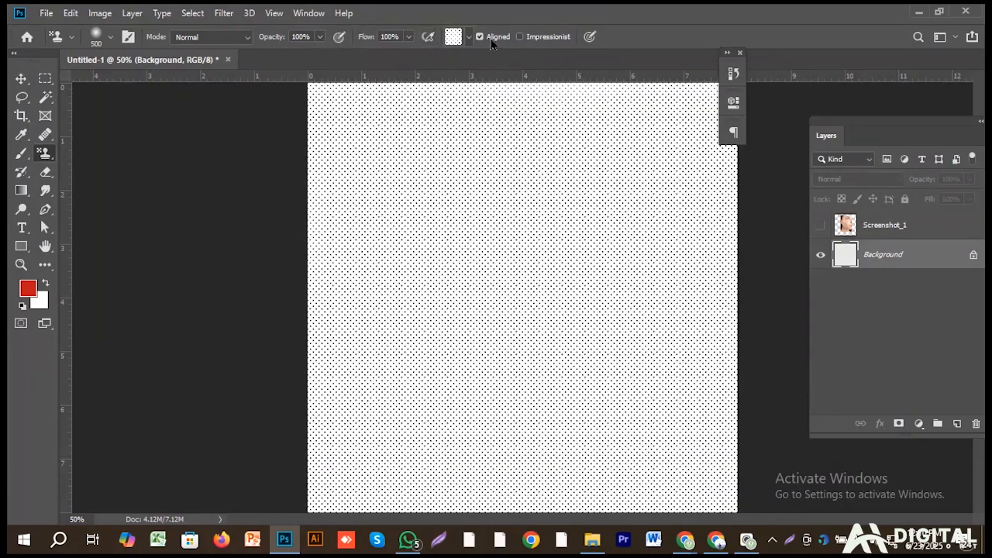
# Step: Choose the concentric-squares pattern for the Pattern Stamp and clear the dotted Background layer to white
pyautogui.click(468, 37)
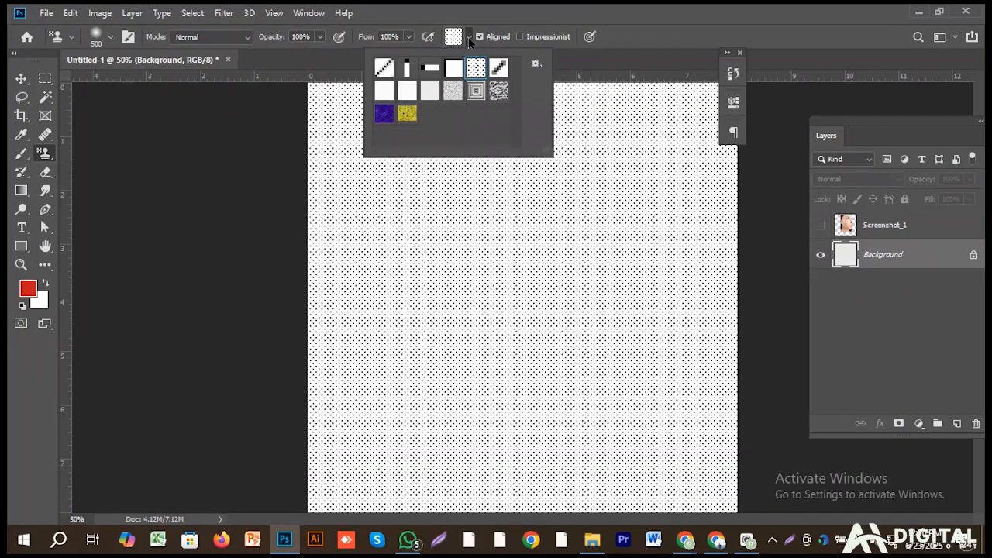
pyautogui.click(475, 93)
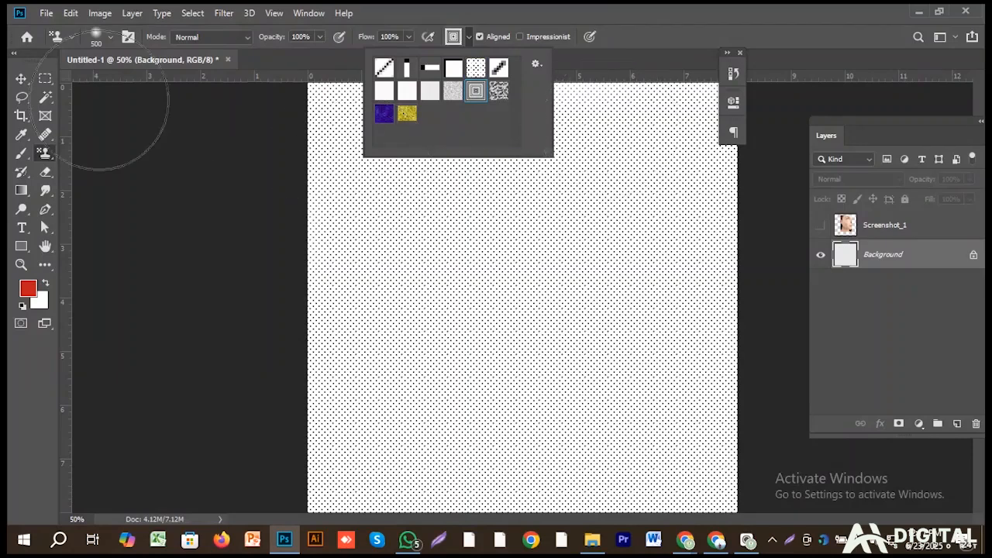
pyautogui.click(21, 79)
pyautogui.hotkey('ctrl', 'a')
pyautogui.hotkey('ctrl', 'x')
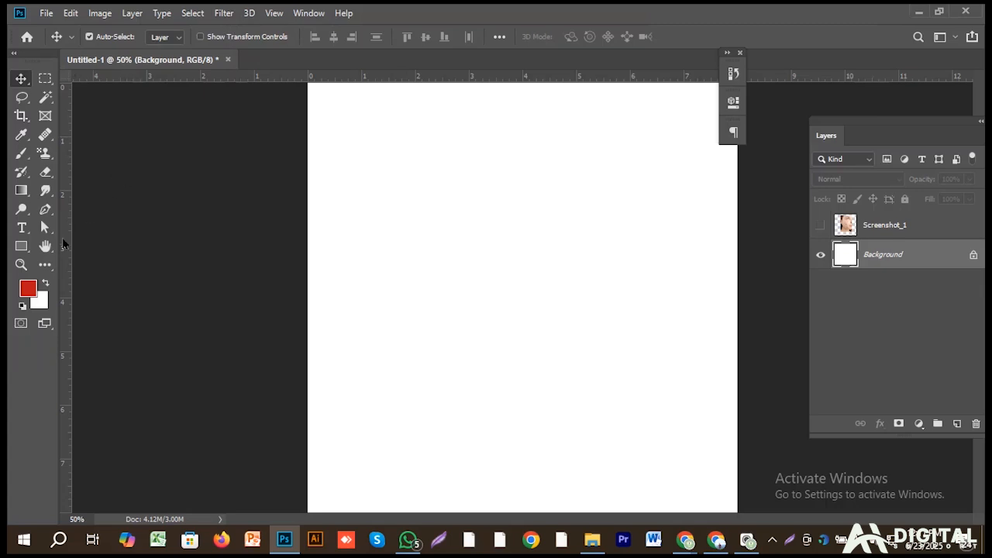
# Step: Paint the whole canvas with the concentric-squares pattern using the Pattern Stamp tool, and undo that painting
pyautogui.click(46, 155)
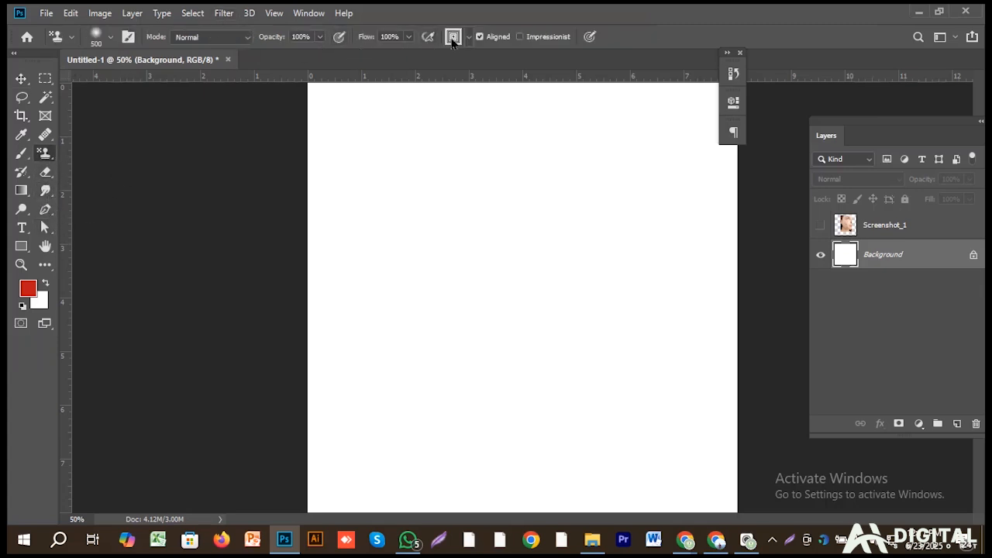
pyautogui.click(453, 41)
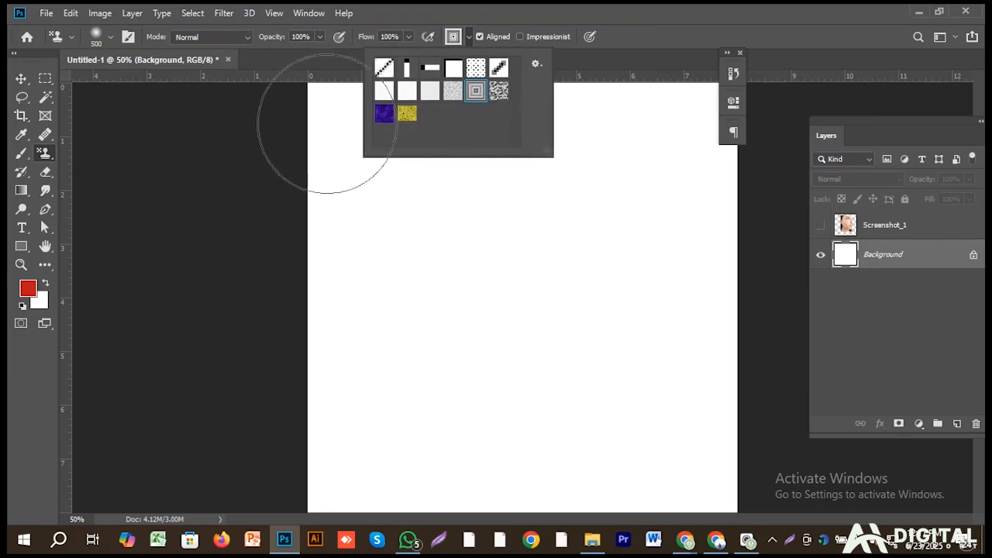
pyautogui.moveTo(317, 139)
pyautogui.mouseDown()
pyautogui.moveTo(658, 150)
pyautogui.moveTo(713, 173)
pyautogui.moveTo(585, 239)
pyautogui.moveTo(337, 243)
pyautogui.moveTo(350, 282)
pyautogui.moveTo(682, 341)
pyautogui.moveTo(594, 434)
pyautogui.moveTo(316, 384)
pyautogui.moveTo(420, 476)
pyautogui.moveTo(779, 399)
pyautogui.mouseUp()
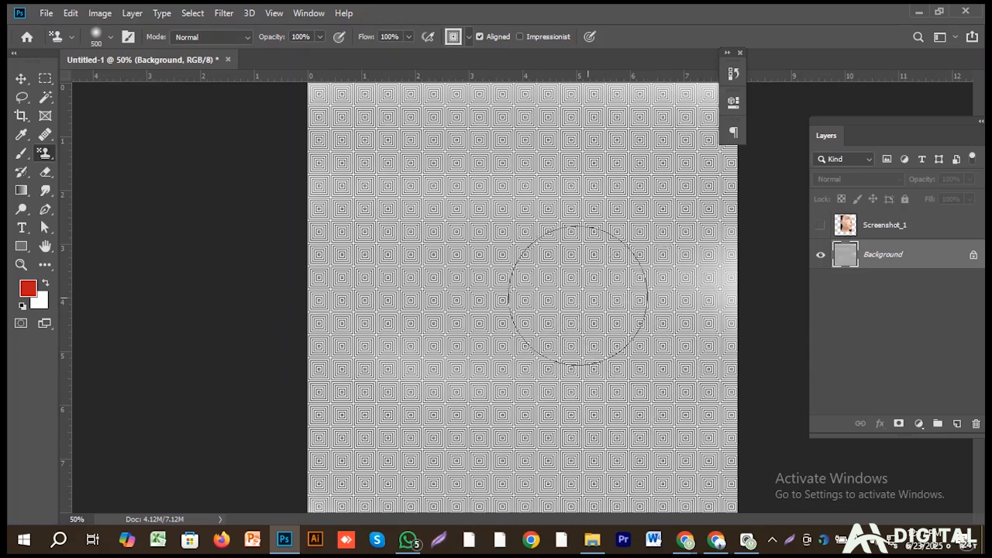
pyautogui.hotkey('ctrl', 'z')
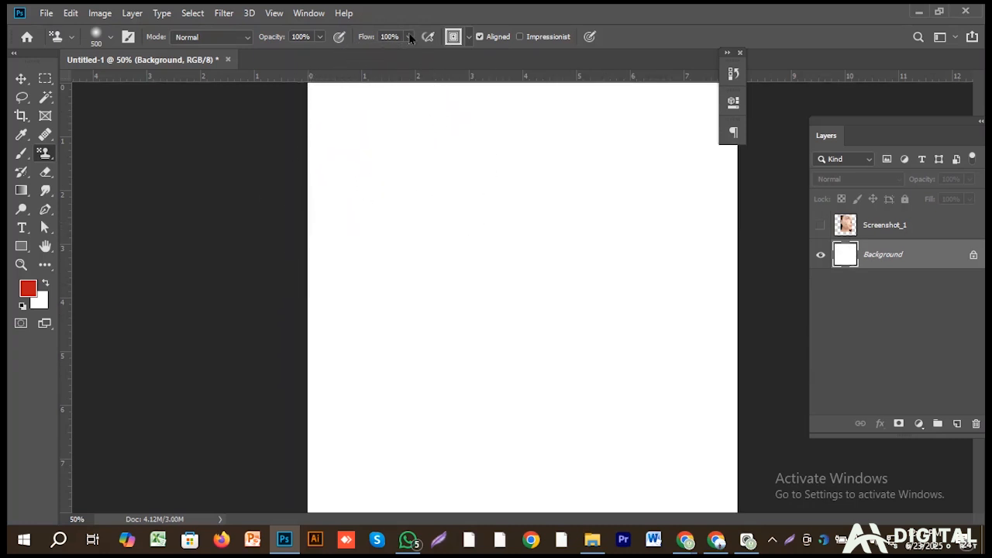
# Step: Choose the irregular black-and-white pattern beside the concentric squares and paint it over the whole canvas
pyautogui.click(468, 36)
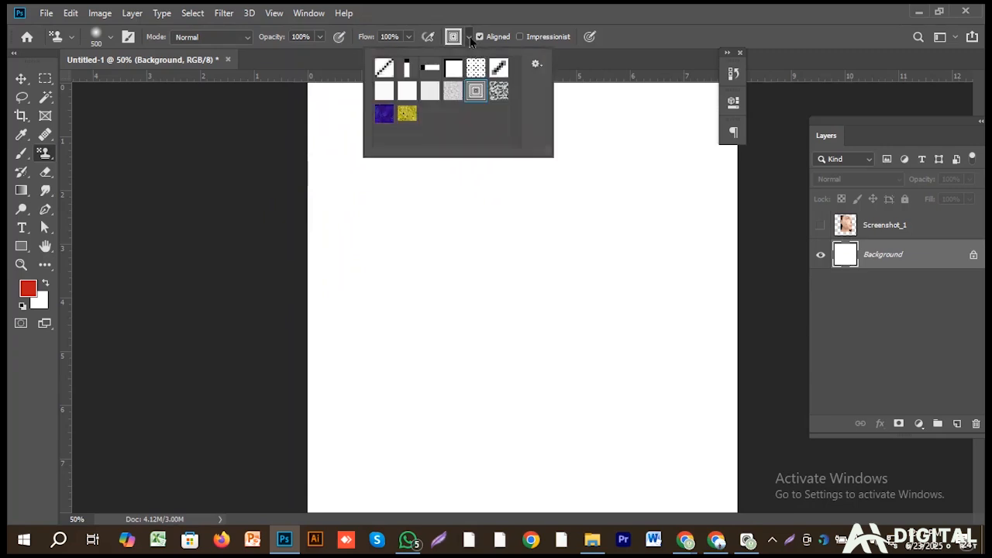
pyautogui.click(500, 92)
pyautogui.click(573, 62)
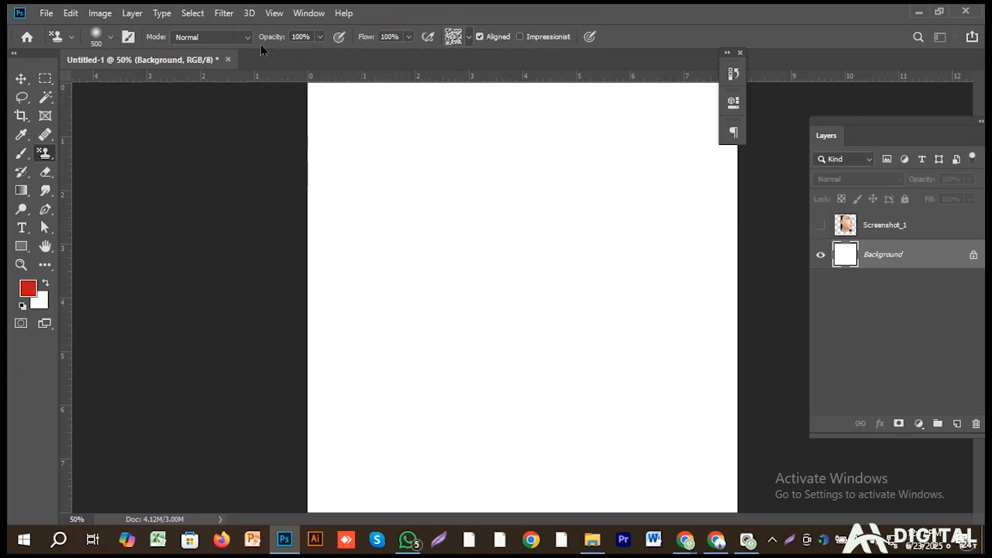
pyautogui.moveTo(310, 111)
pyautogui.mouseDown()
pyautogui.moveTo(723, 138)
pyautogui.moveTo(719, 265)
pyautogui.moveTo(505, 236)
pyautogui.moveTo(258, 238)
pyautogui.moveTo(727, 359)
pyautogui.moveTo(623, 441)
pyautogui.moveTo(246, 425)
pyautogui.moveTo(298, 325)
pyautogui.moveTo(824, 494)
pyautogui.mouseUp()
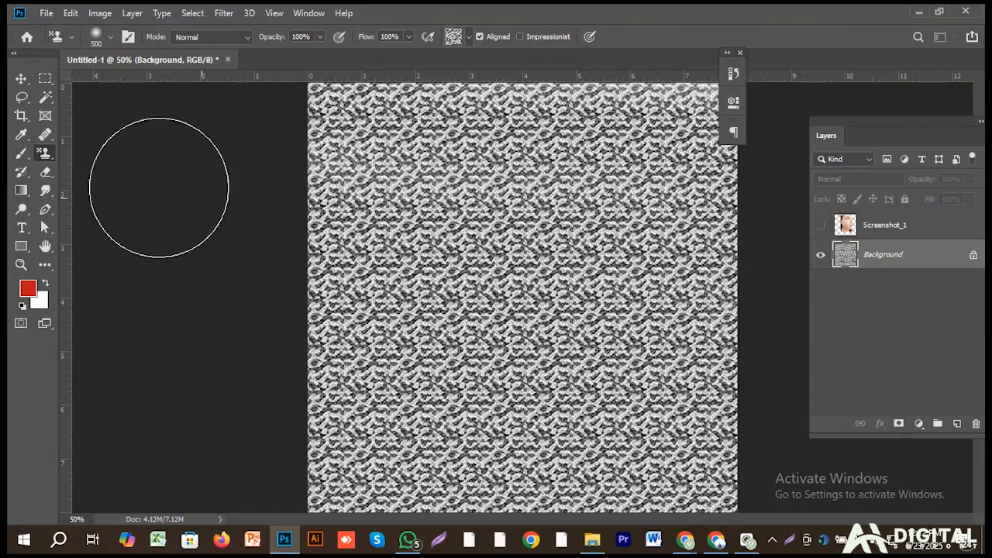
# Step: Switch to the Move tool and fill the patterned Background layer with the white background color
pyautogui.click(21, 78)
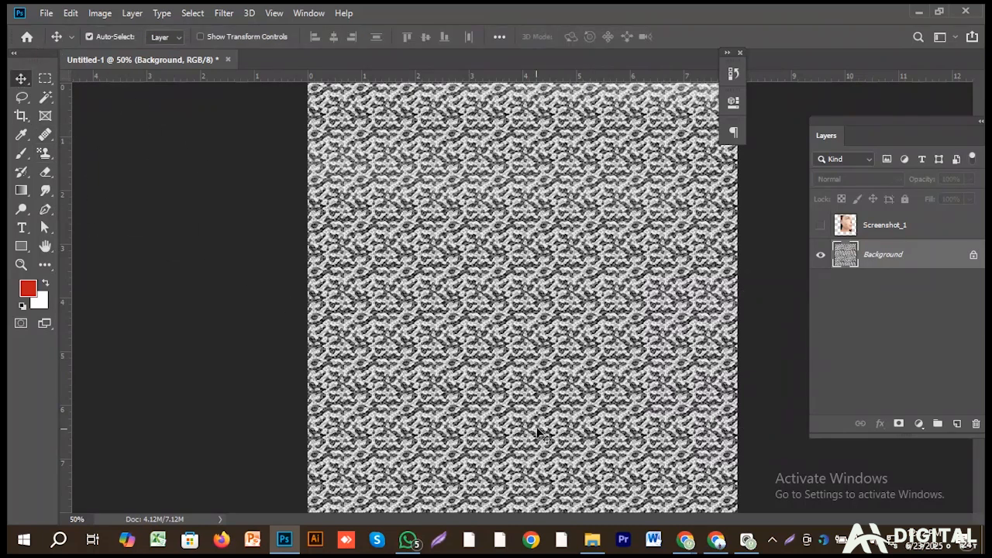
pyautogui.press('ctrl')
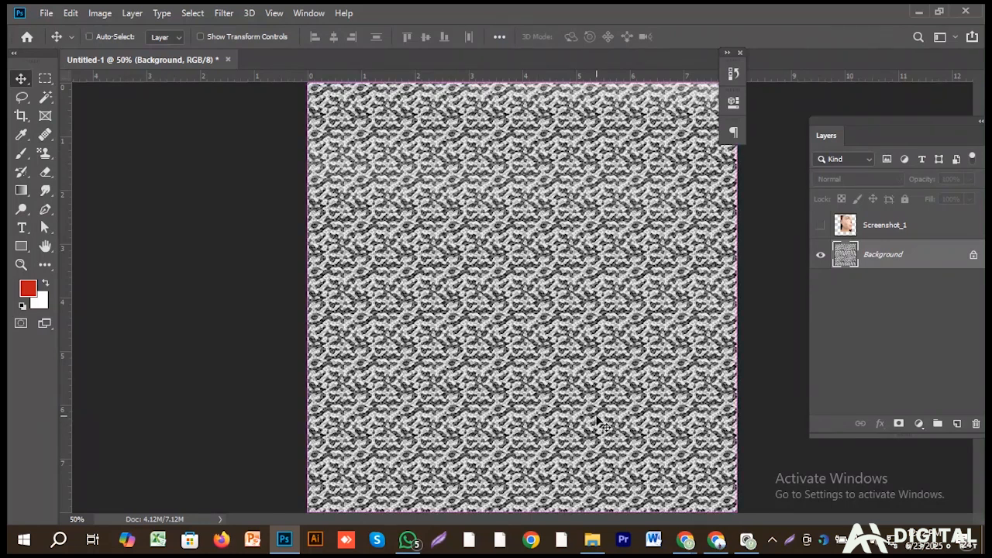
pyautogui.hotkey('ctrl', 'BackSpace')
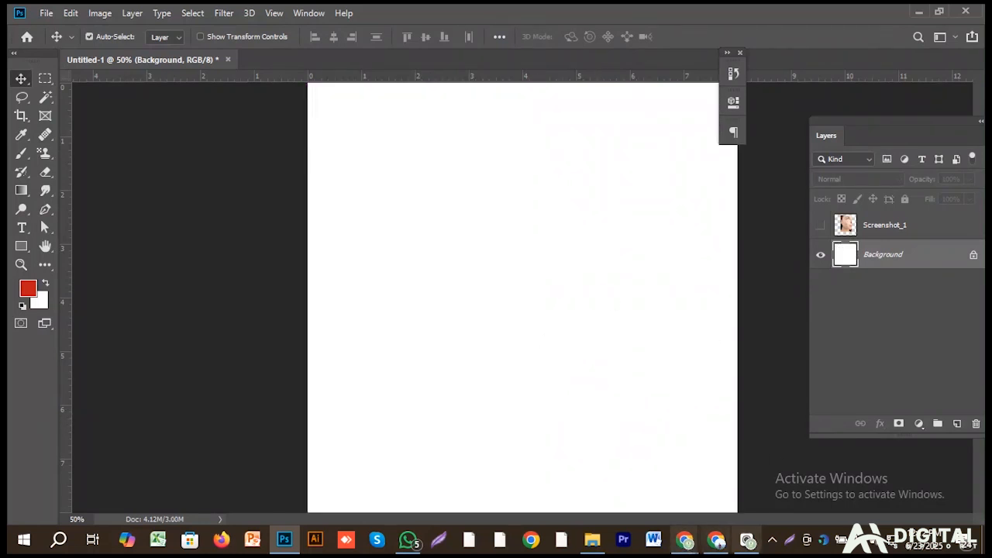